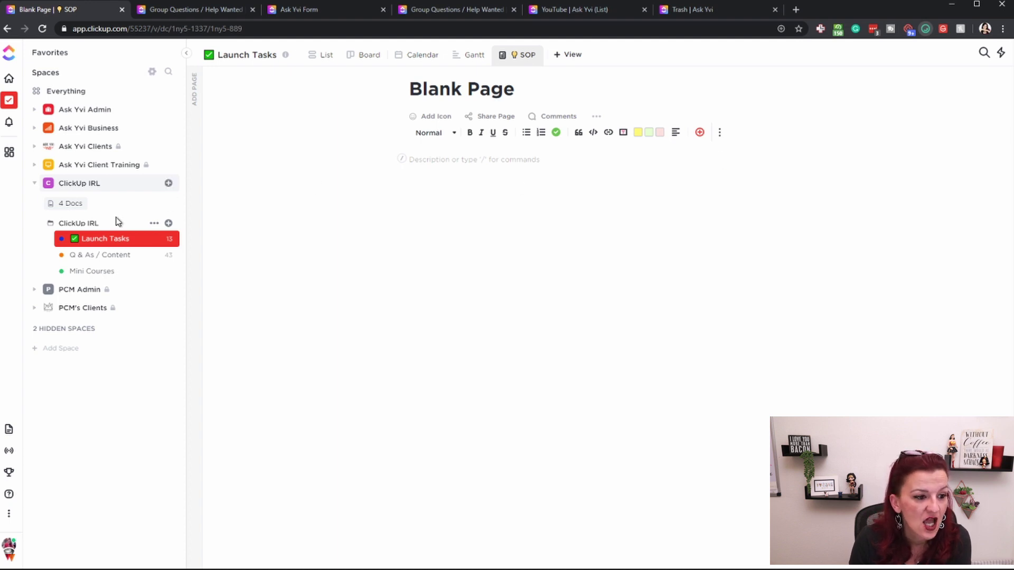
# Step: Rename the ClickUp IRL folder by adding an emoji in front of its name
pyautogui.click(154, 223)
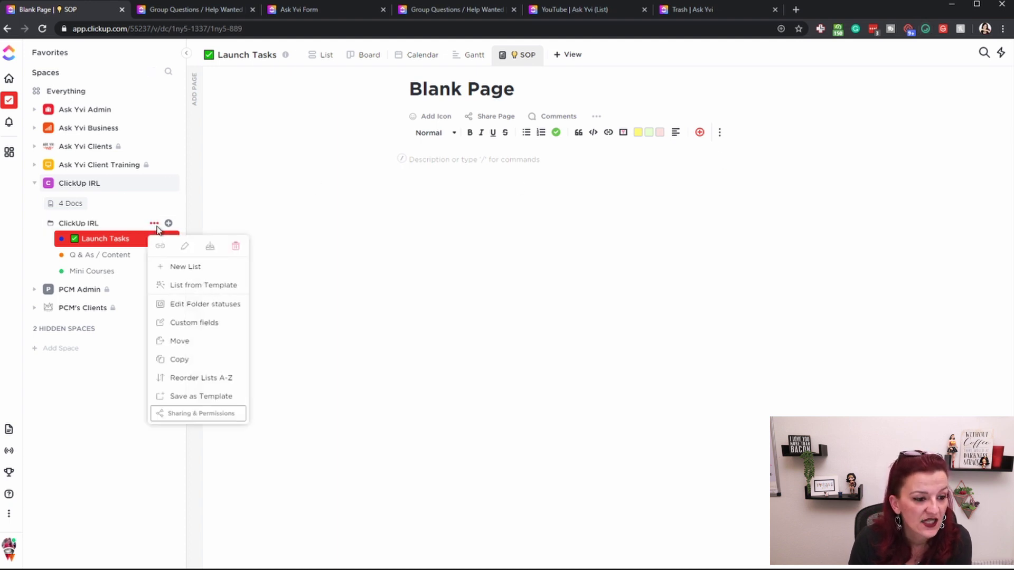
pyautogui.click(185, 247)
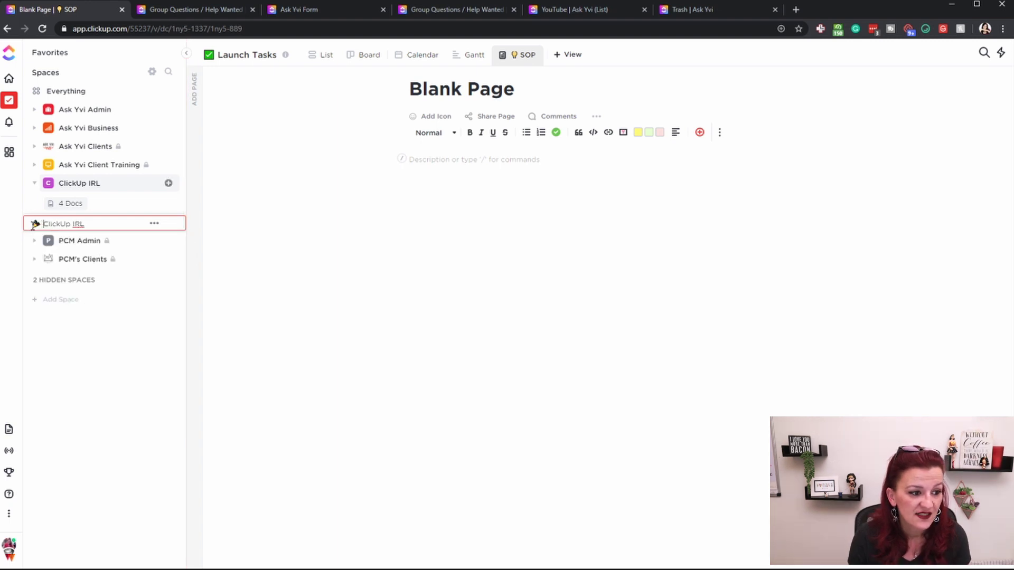
pyautogui.click(283, 288)
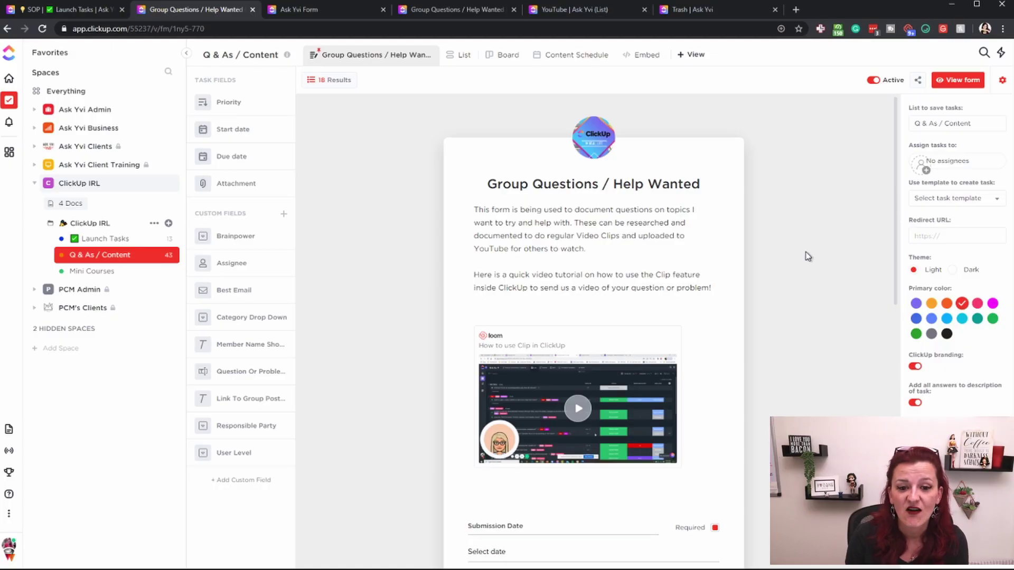
# Step: Examine the introduction, tutorial video and question fields of the Group Questions / Help Wanted form in the form builder
pyautogui.scroll(-3, 808, 256)
pyautogui.scroll(2, 808, 257)
pyautogui.scroll(1, 808, 256)
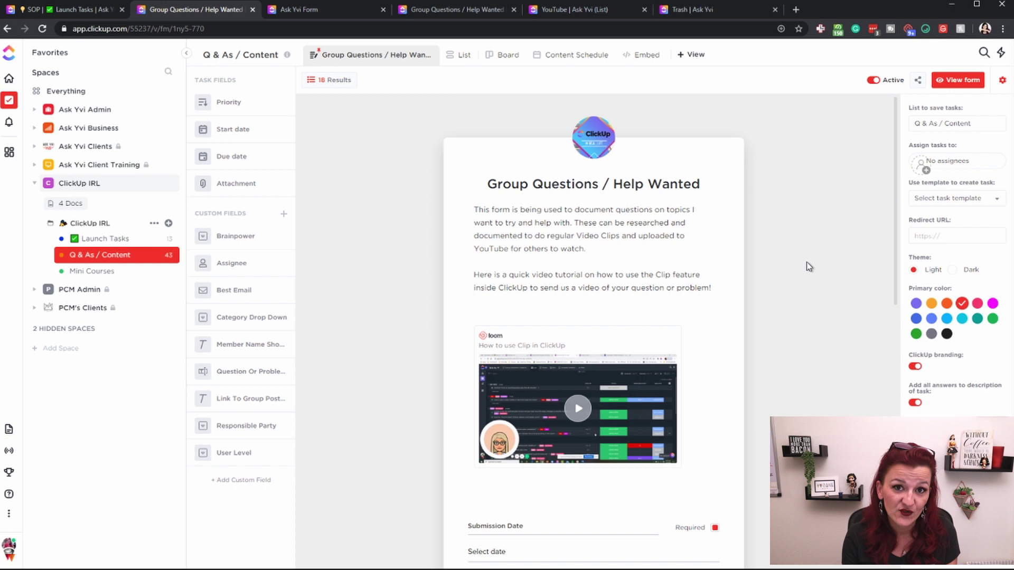
pyautogui.scroll(-3, 808, 265)
pyautogui.scroll(-9, 809, 266)
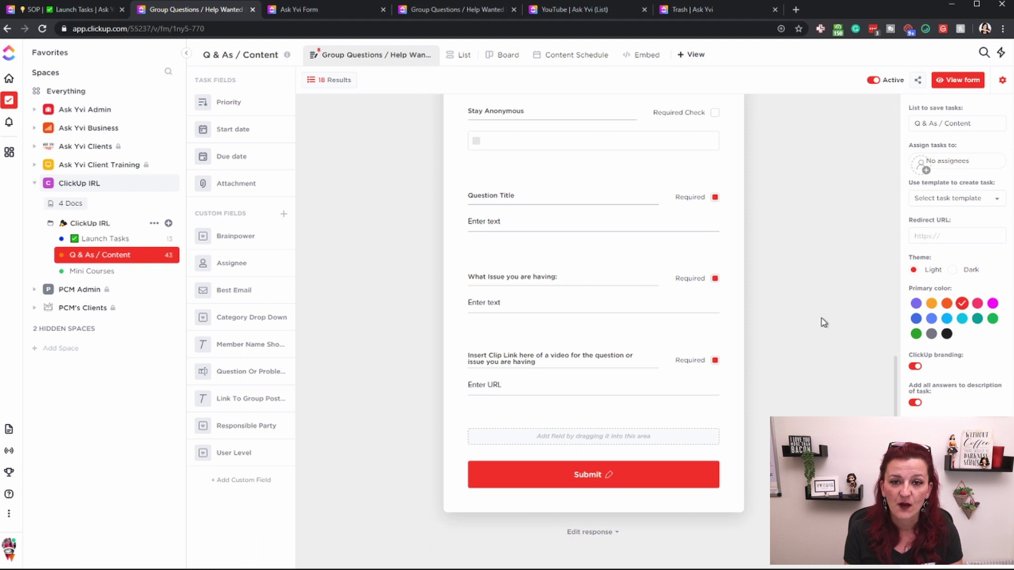
pyautogui.scroll(9, 823, 320)
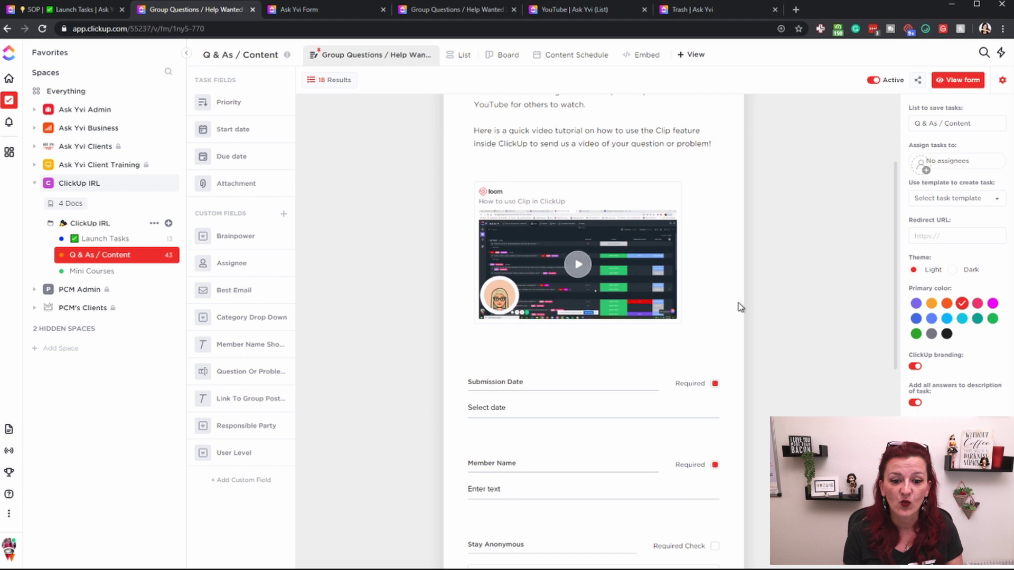
pyautogui.moveTo(575, 271)
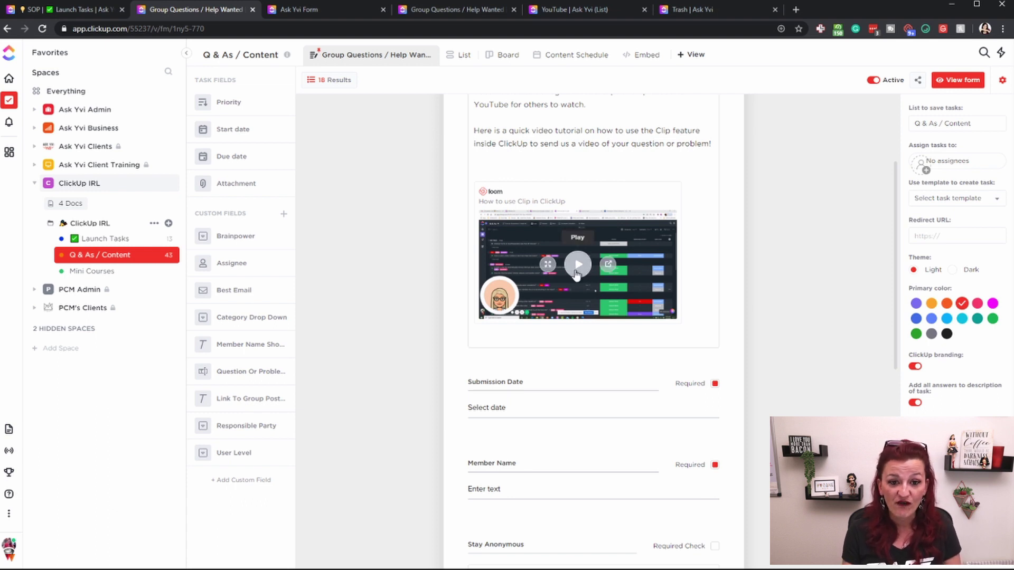
pyautogui.scroll(3, 575, 271)
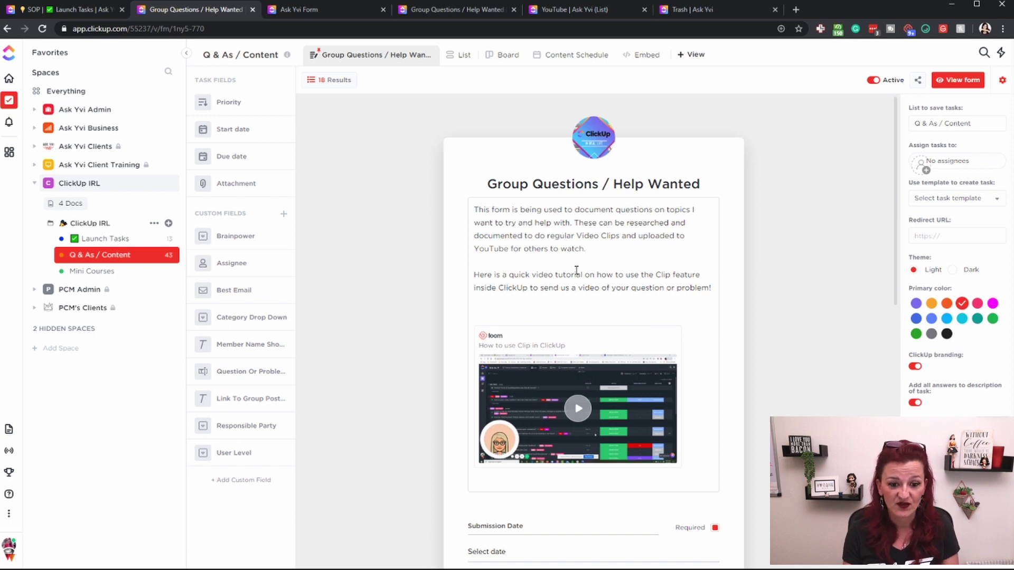
pyautogui.moveTo(578, 355)
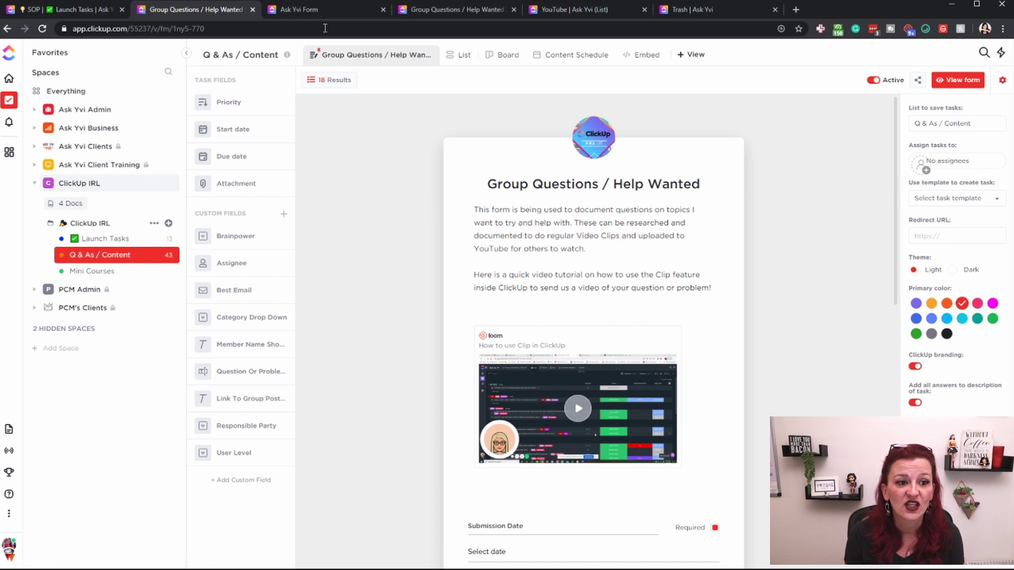
# Step: Open the published Group Questions / Help Wanted form and look through its fields as a respondent sees them
pyautogui.click(316, 10)
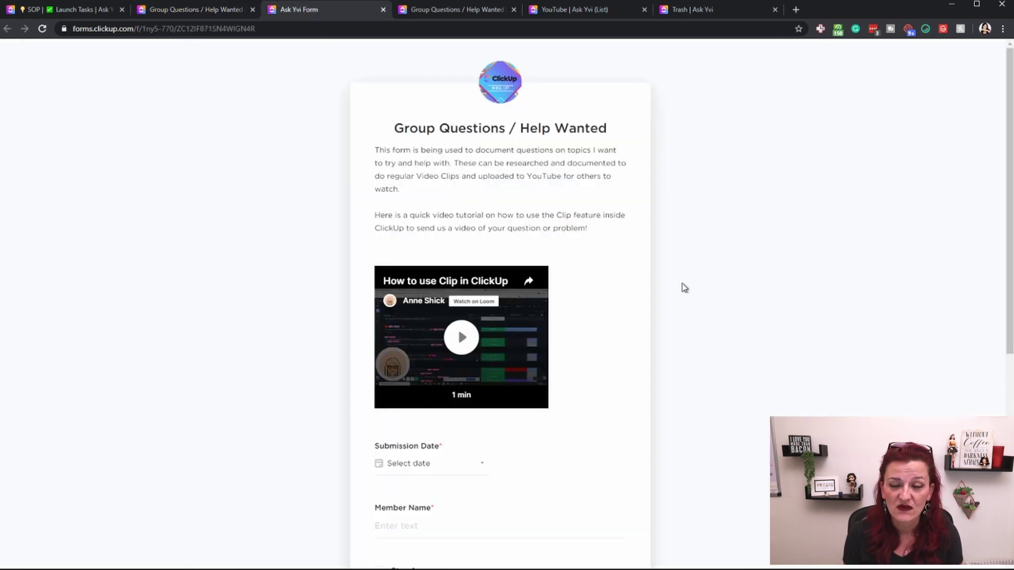
pyautogui.scroll(-7, 685, 288)
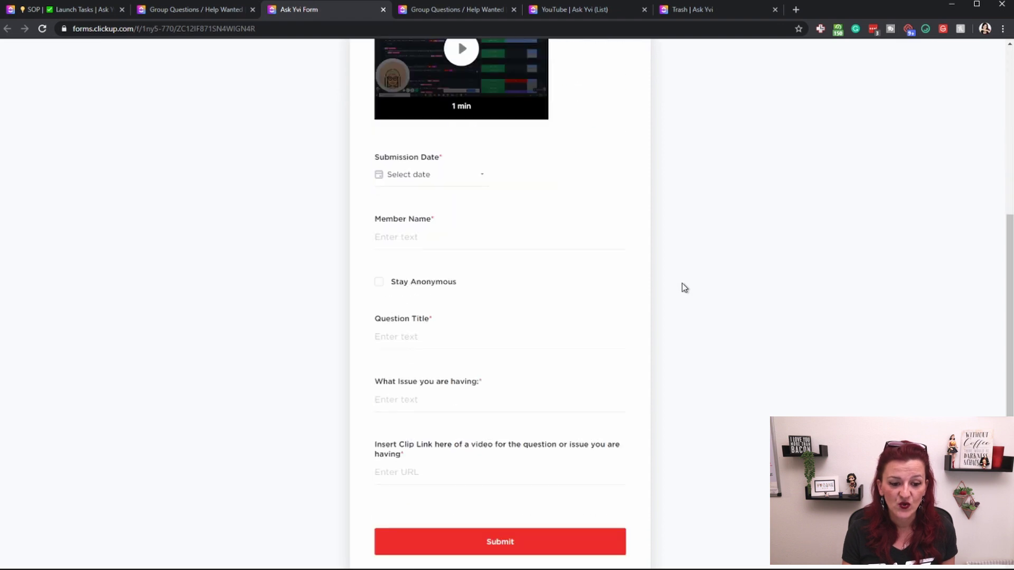
pyautogui.scroll(3, 685, 288)
pyautogui.scroll(3, 685, 288)
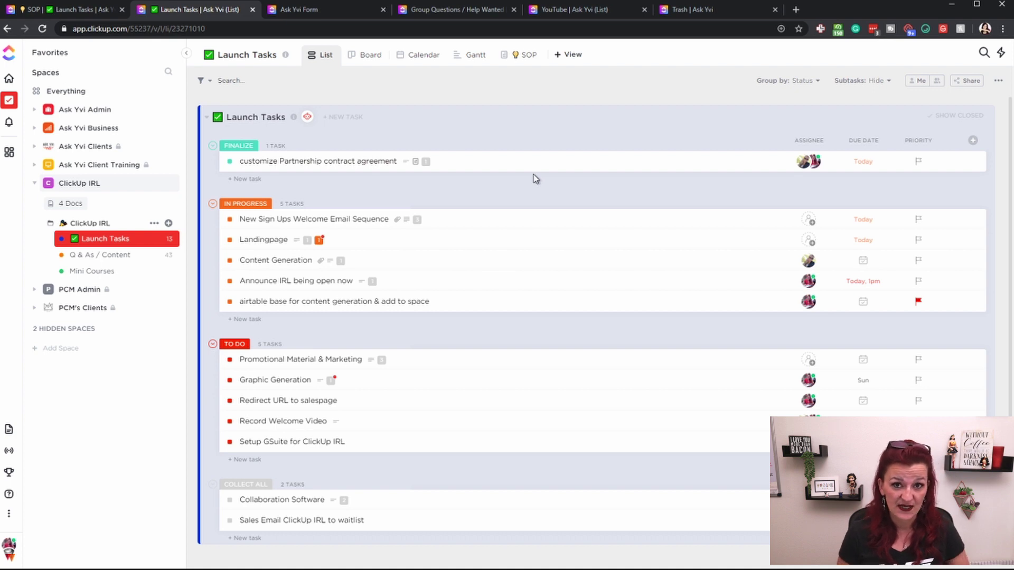
# Step: Create three separate tasks named task 1, task 2 and task 3 under the Finalize status of Launch Tasks from one multi-line entry
pyautogui.click(245, 180)
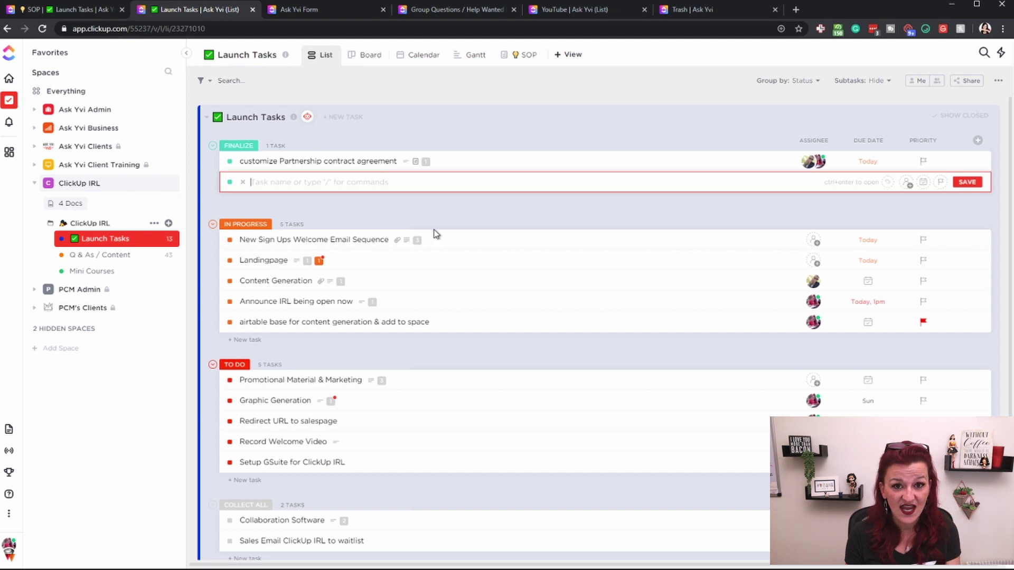
pyautogui.write('task 1 task 2 task 3')
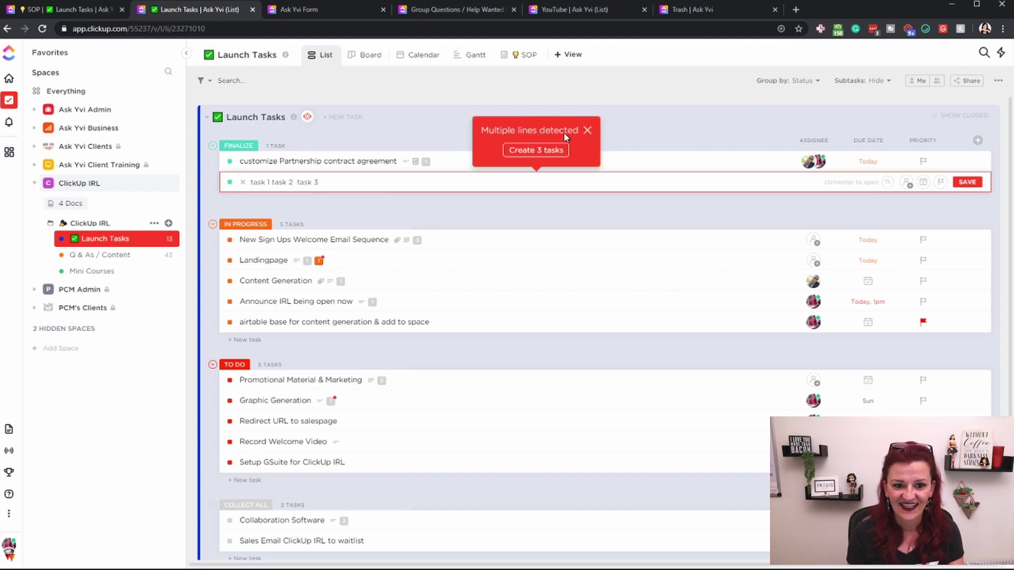
pyautogui.click(549, 151)
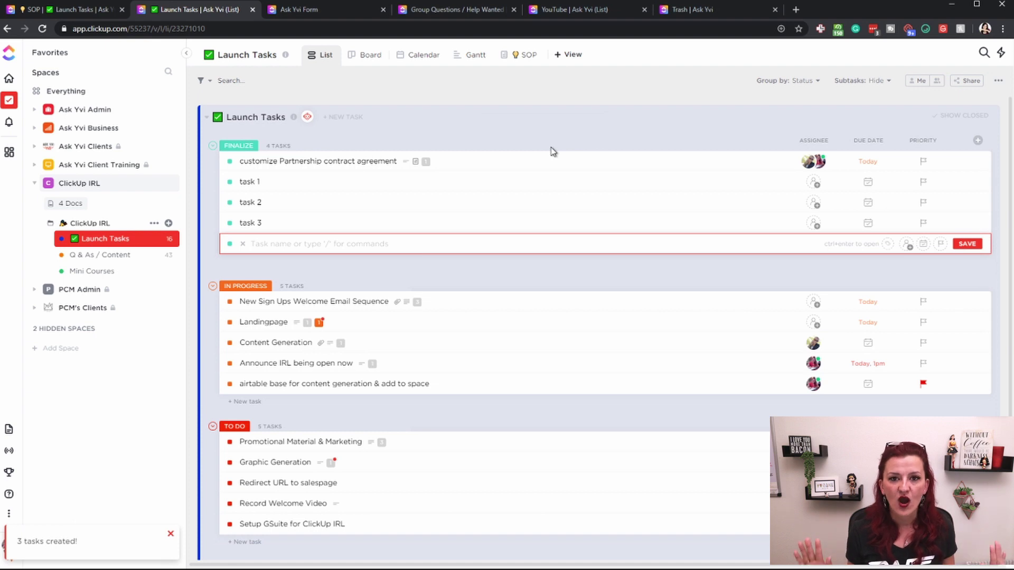
# Step: Add three subtasks named task 1, task 2 and task 3 to the task 1 task from one multi-line entry
pyautogui.click(252, 181)
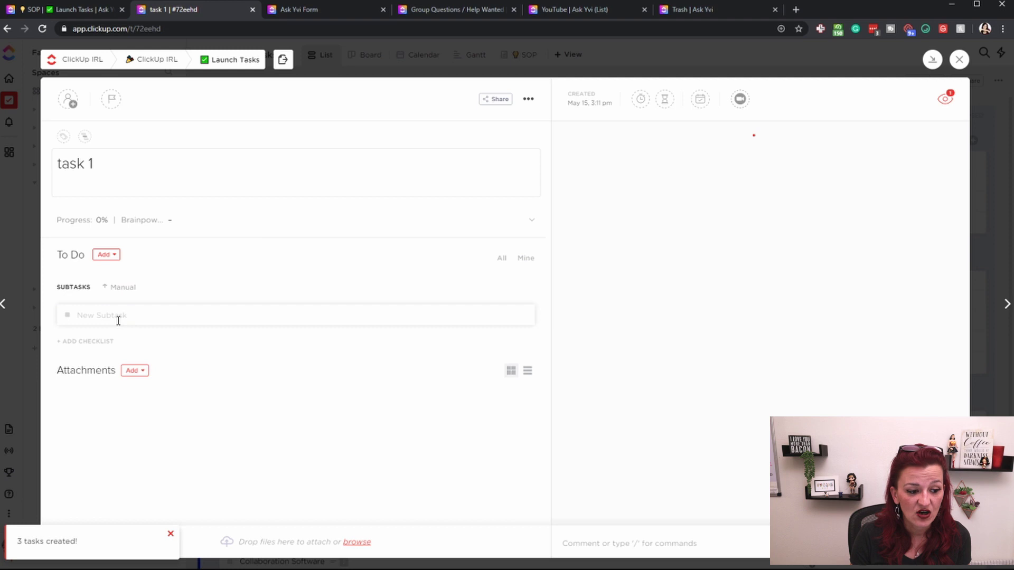
pyautogui.click(159, 387)
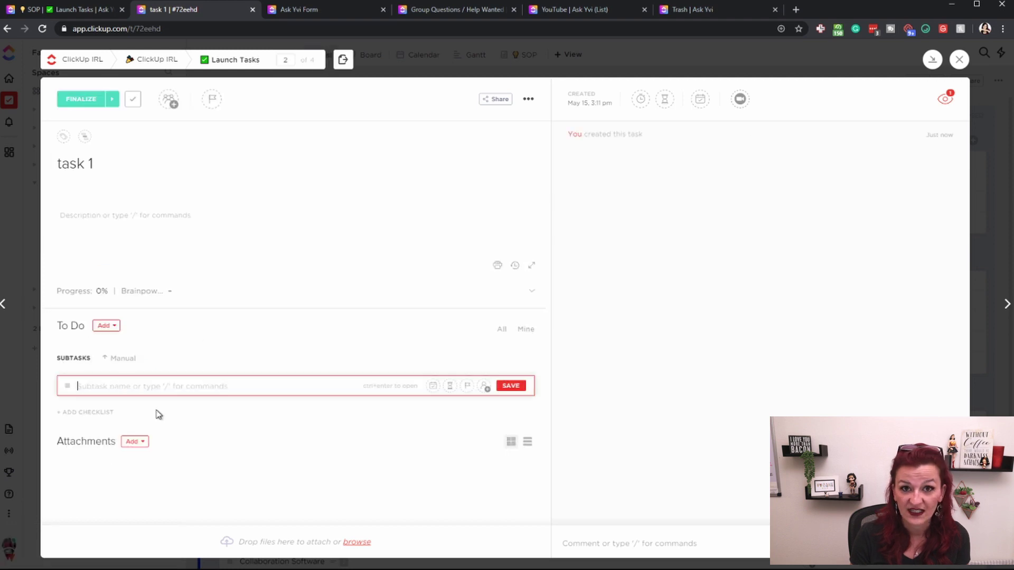
pyautogui.write('task 1 task 2 task 3')
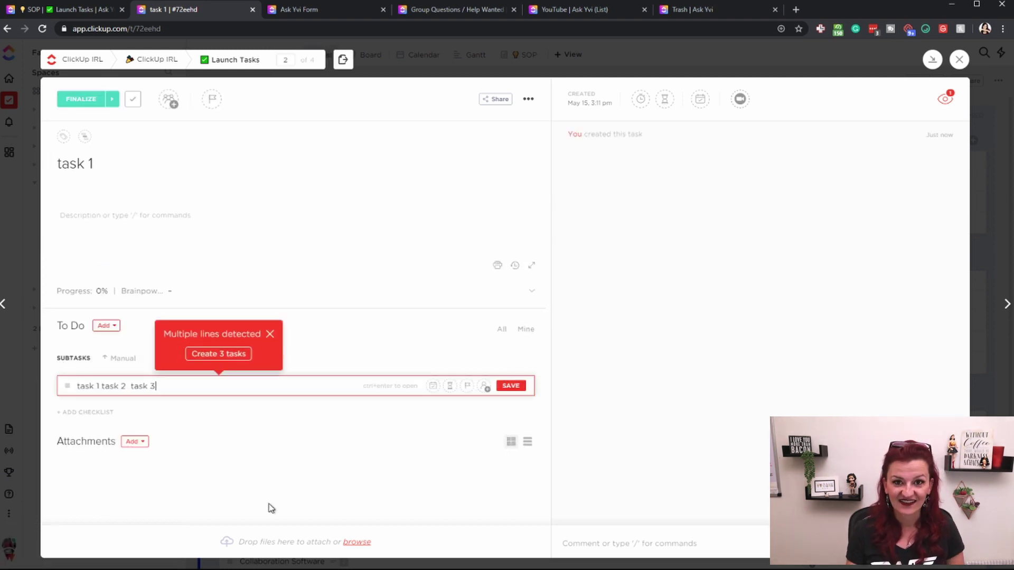
pyautogui.click(217, 354)
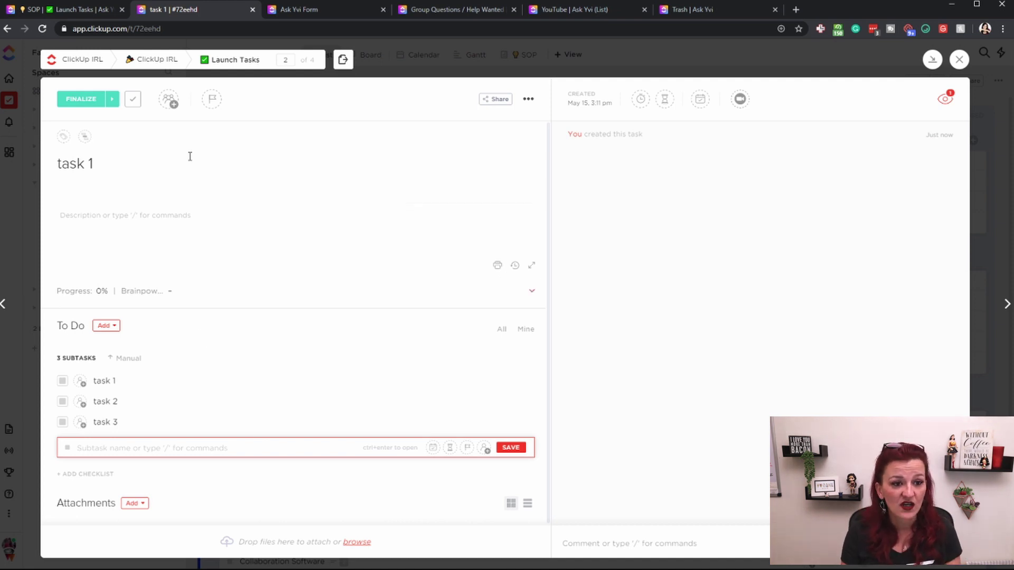
# Step: Show Launch Tasks as a board and start a blank task entry in the Collect All column
pyautogui.click(377, 63)
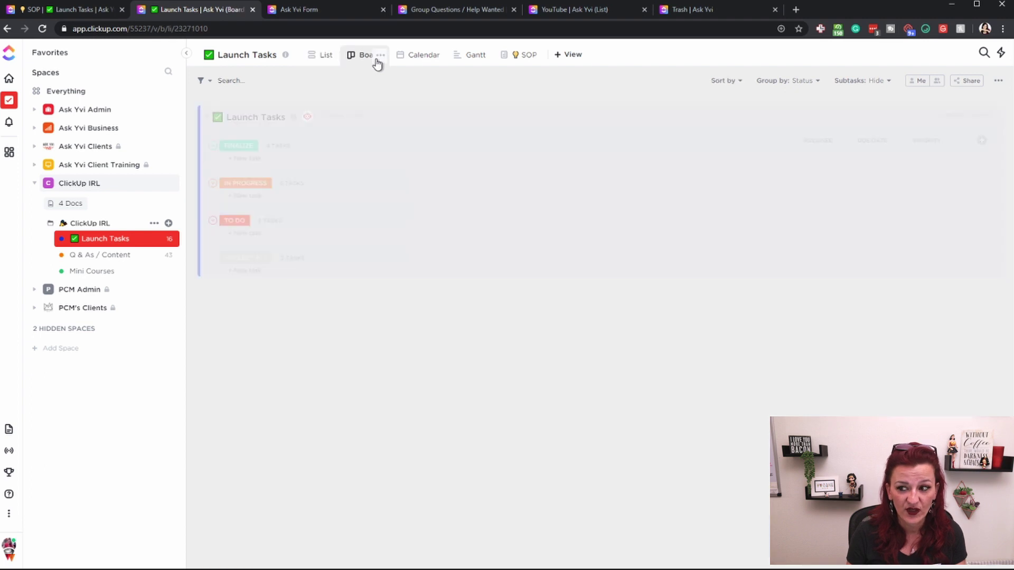
pyautogui.click(247, 248)
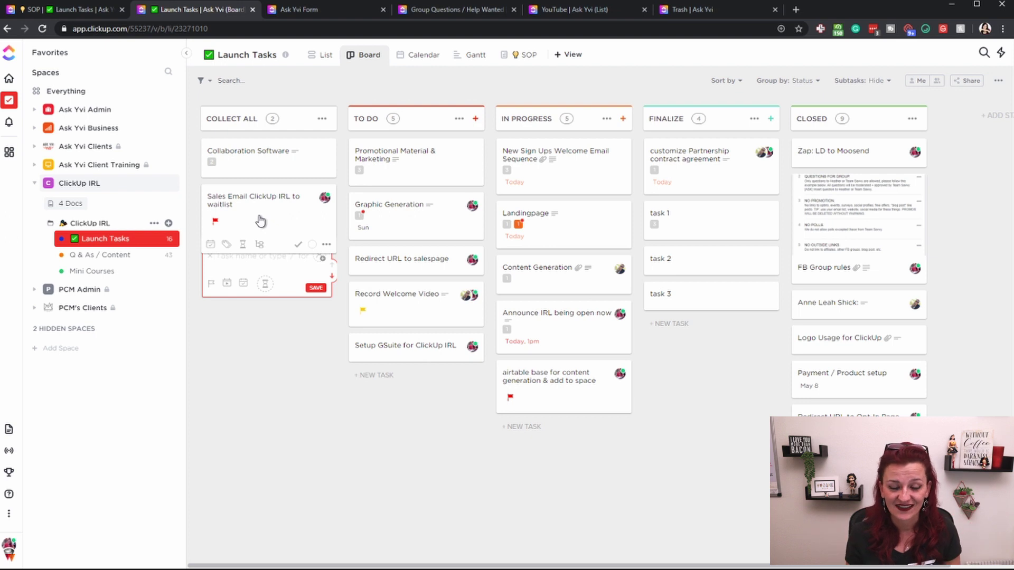
# Step: Enter task 1, task 2 and task 3 as separate lines in the SOP doc and create a Launch Tasks task from the first line
pyautogui.click(77, 10)
pyautogui.write('task 1 task 2 task 3')
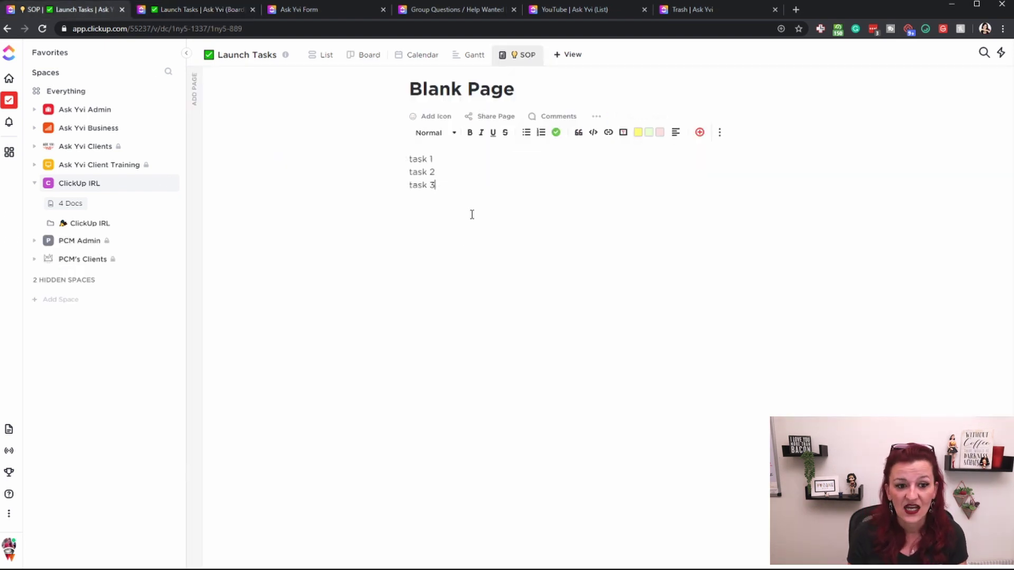
pyautogui.moveTo(435, 159); pyautogui.dragTo(408, 159)
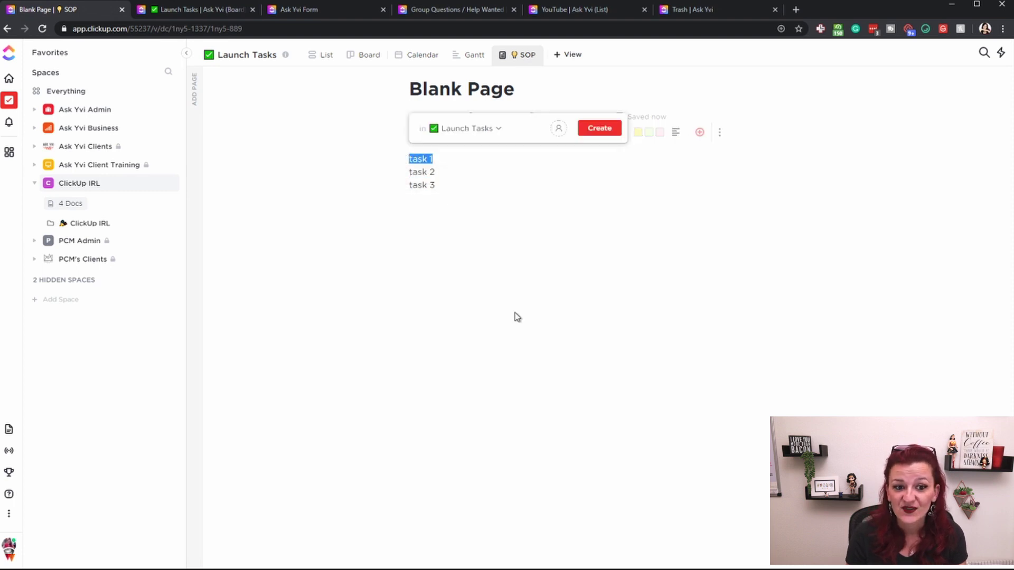
pyautogui.click(599, 129)
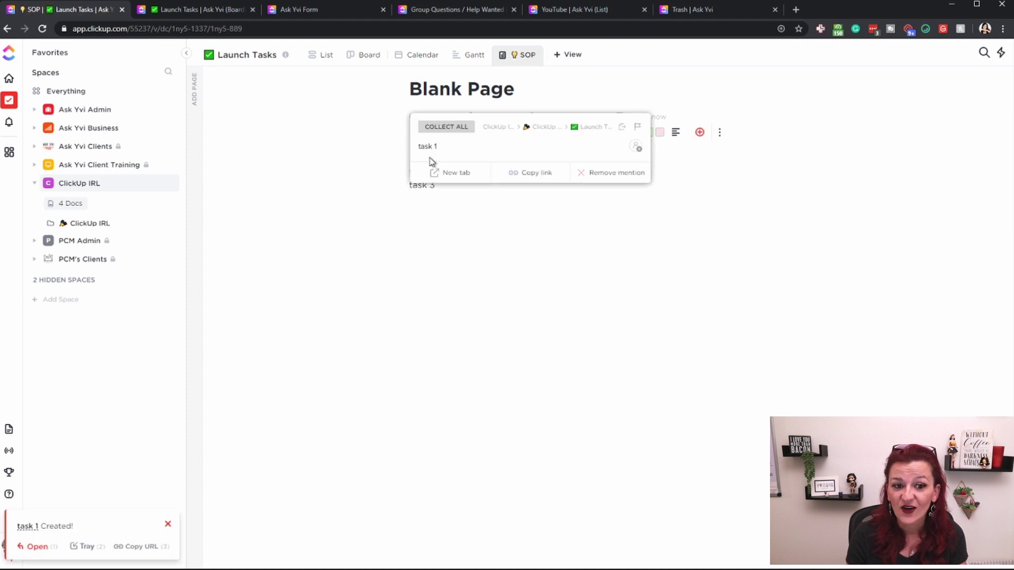
# Step: Open the doc-created task 1 in a new tab, return to the Launch Tasks list and select every task in the Finalize group
pyautogui.click(454, 171)
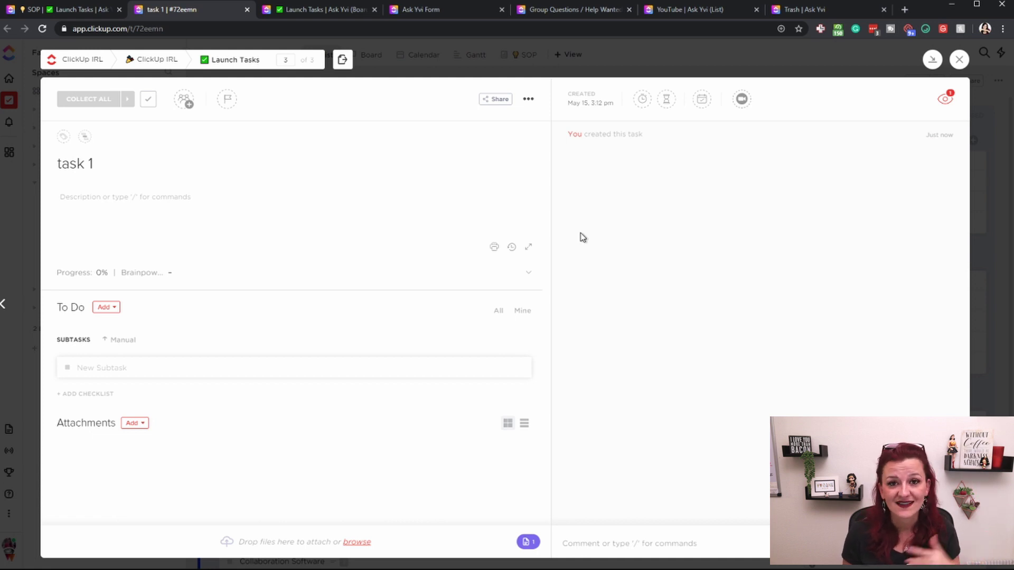
pyautogui.press('Escape')
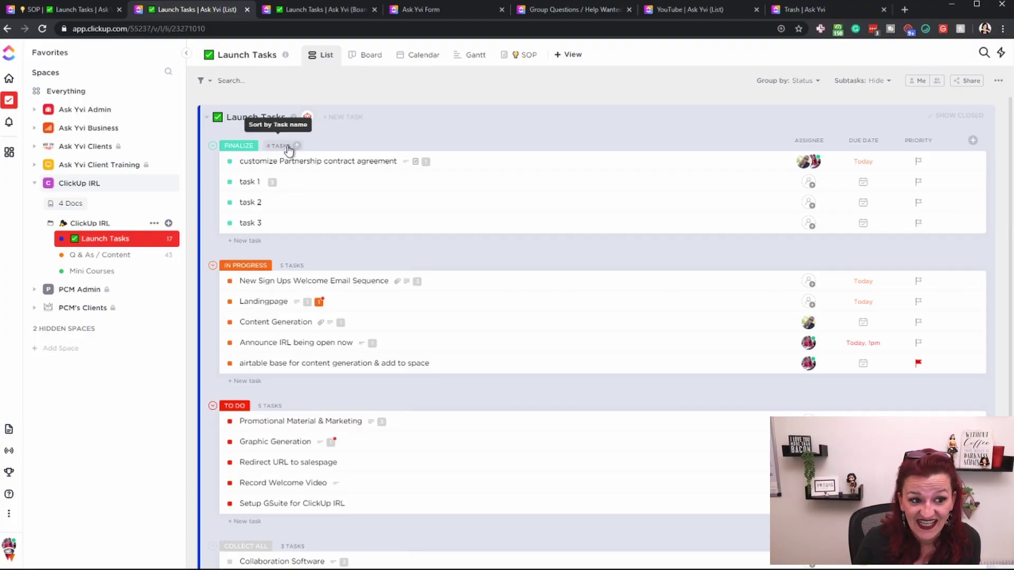
pyautogui.moveTo(269, 147)
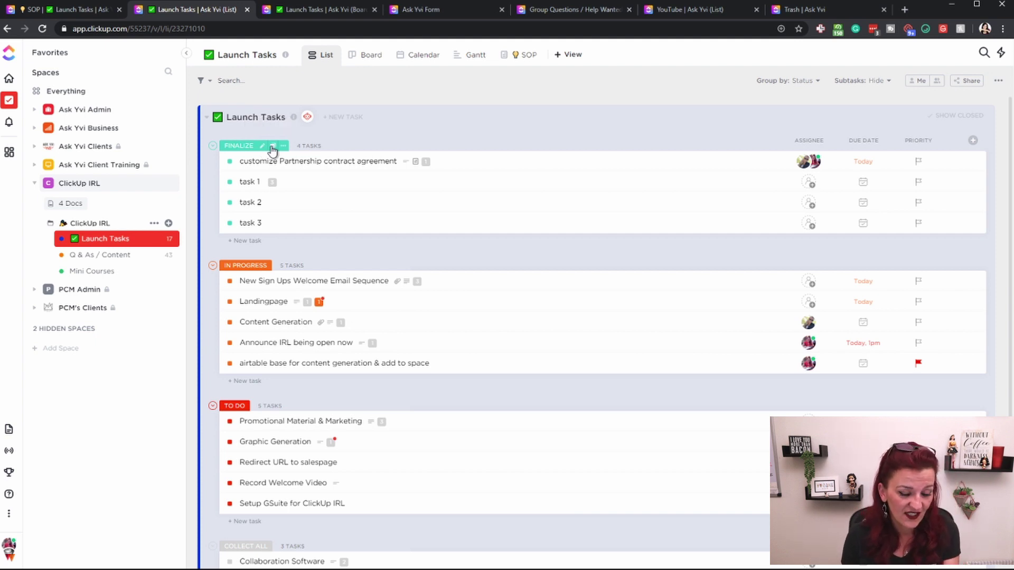
pyautogui.click(273, 147)
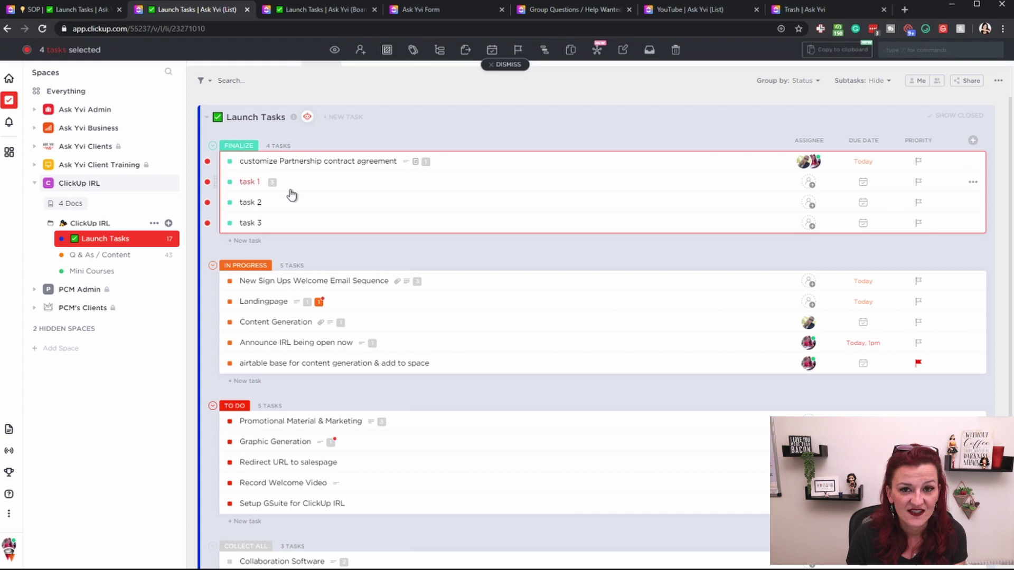
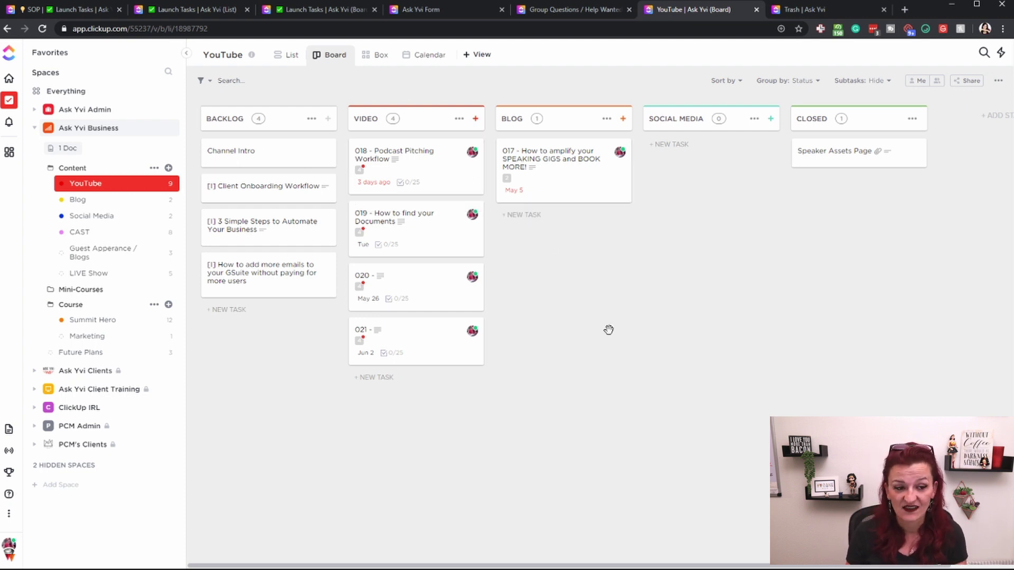
# Step: Show the YouTube list in List view and start a list automation that changes the assignee when a task's status changes
pyautogui.click(285, 58)
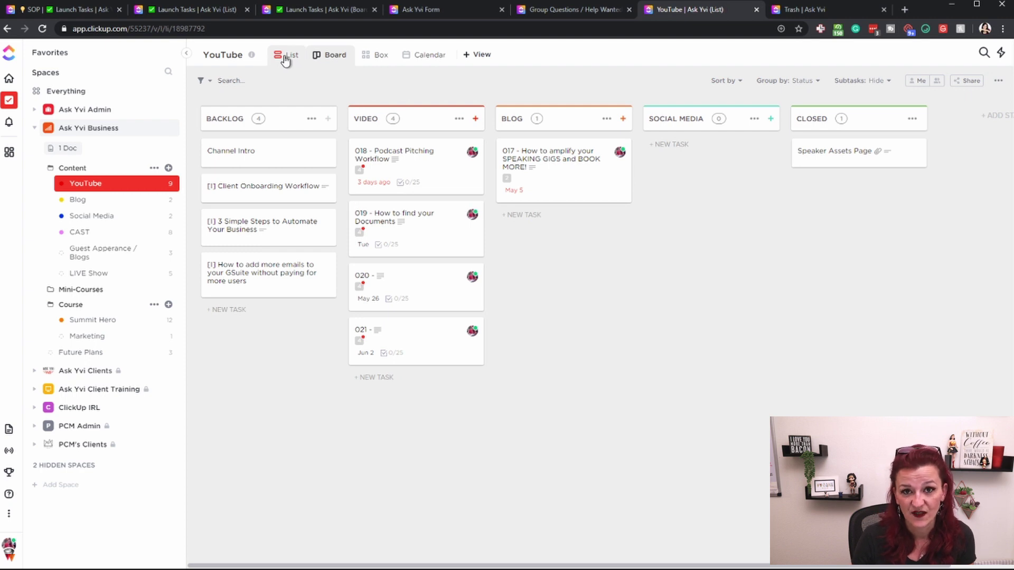
pyautogui.click(273, 118)
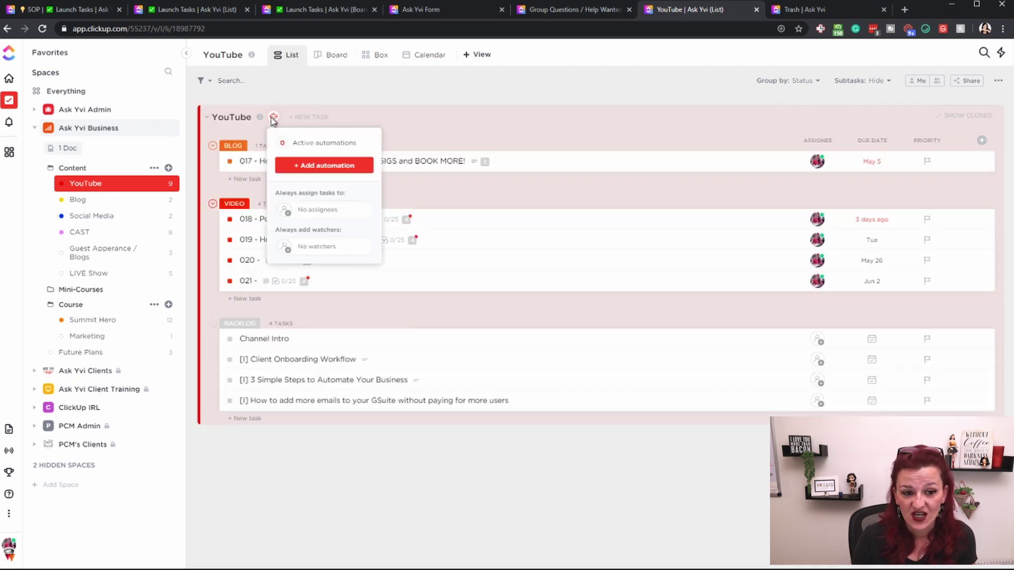
pyautogui.click(319, 165)
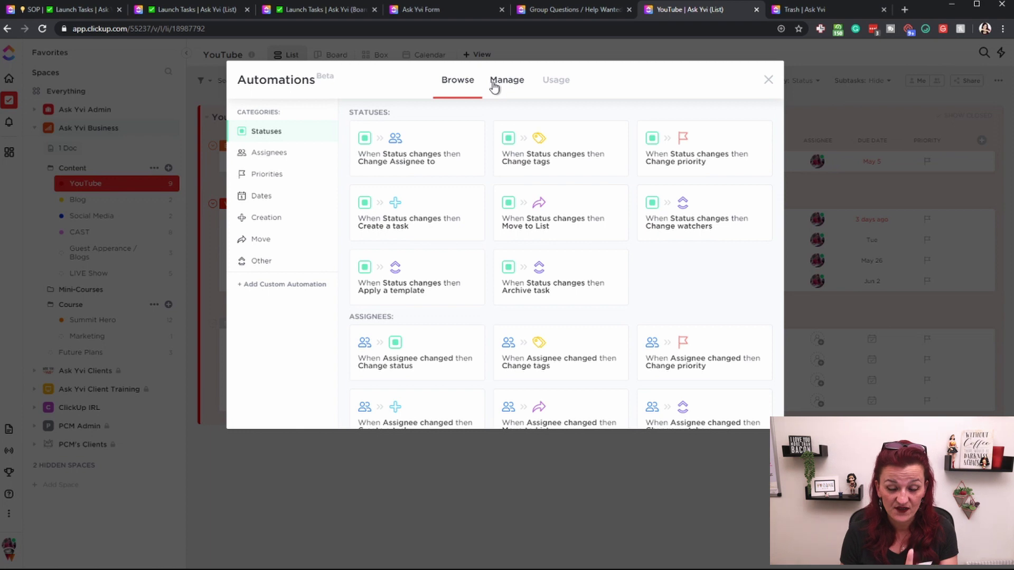
pyautogui.click(429, 141)
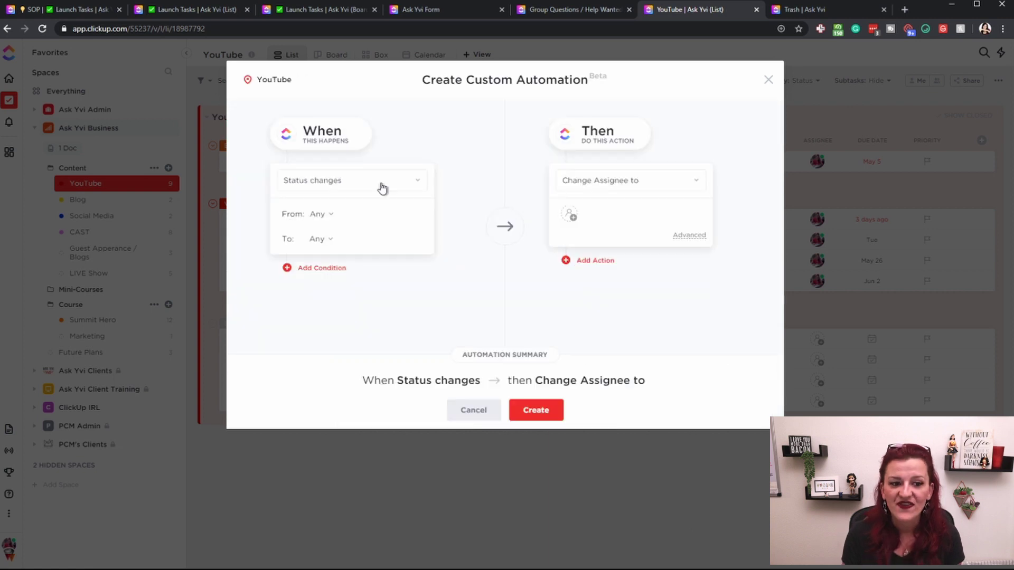
# Step: Set the automation trigger to Status changes from VIDEO to BLOG
pyautogui.click(381, 187)
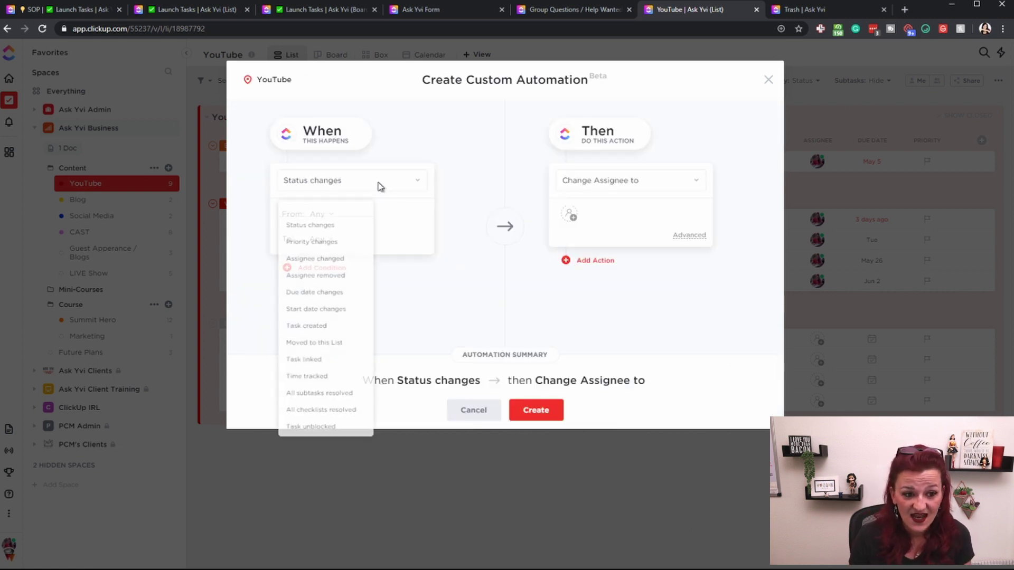
pyautogui.click(314, 223)
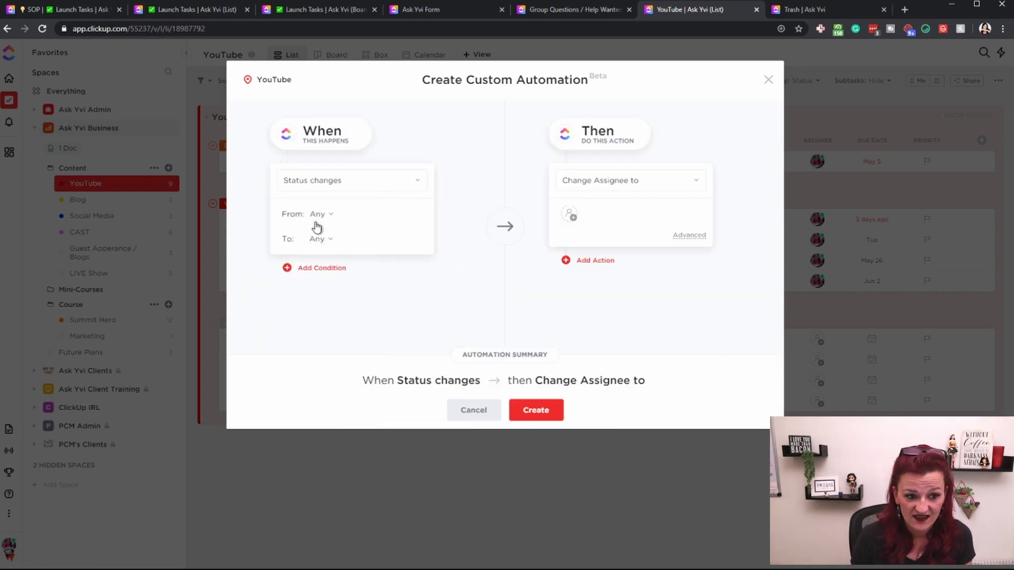
pyautogui.click(327, 215)
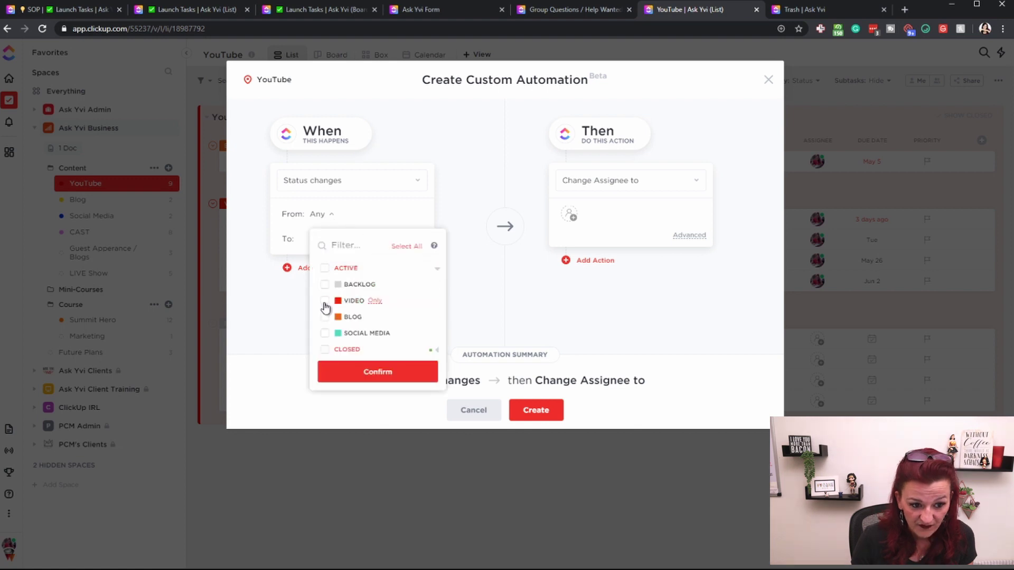
pyautogui.click(325, 301)
pyautogui.click(401, 373)
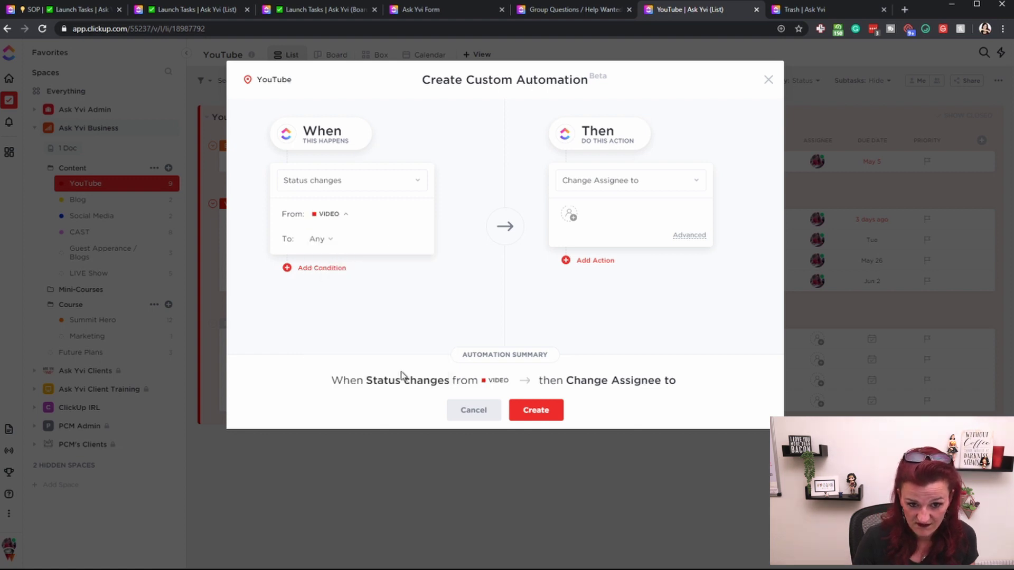
pyautogui.click(319, 240)
pyautogui.click(436, 294)
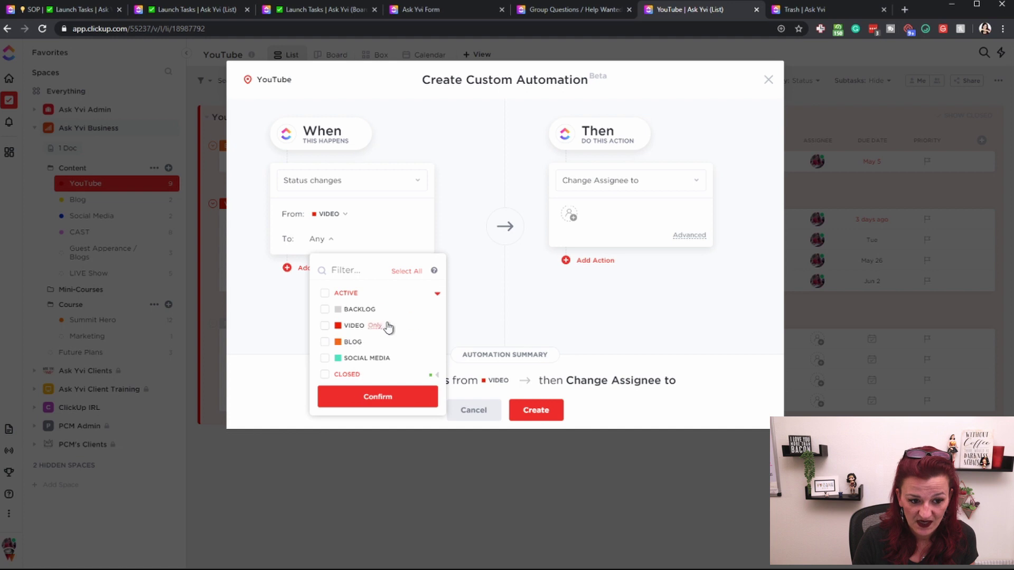
pyautogui.click(351, 344)
# Step: Choose the last-listed team member as the automation's new assignee and switch to the open Trash page of the workspace settings
pyautogui.click(570, 216)
pyautogui.click(570, 216)
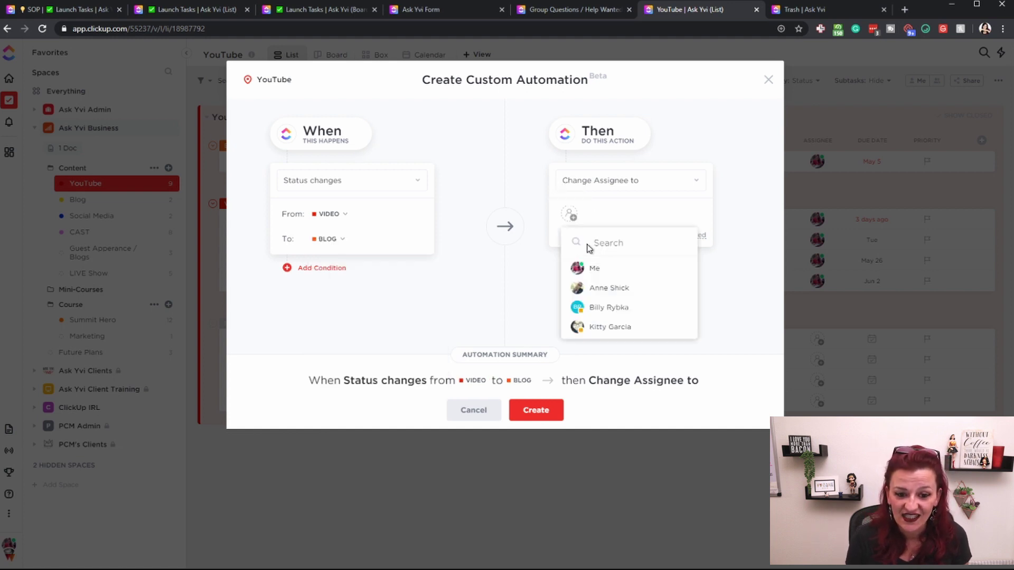
pyautogui.click(609, 327)
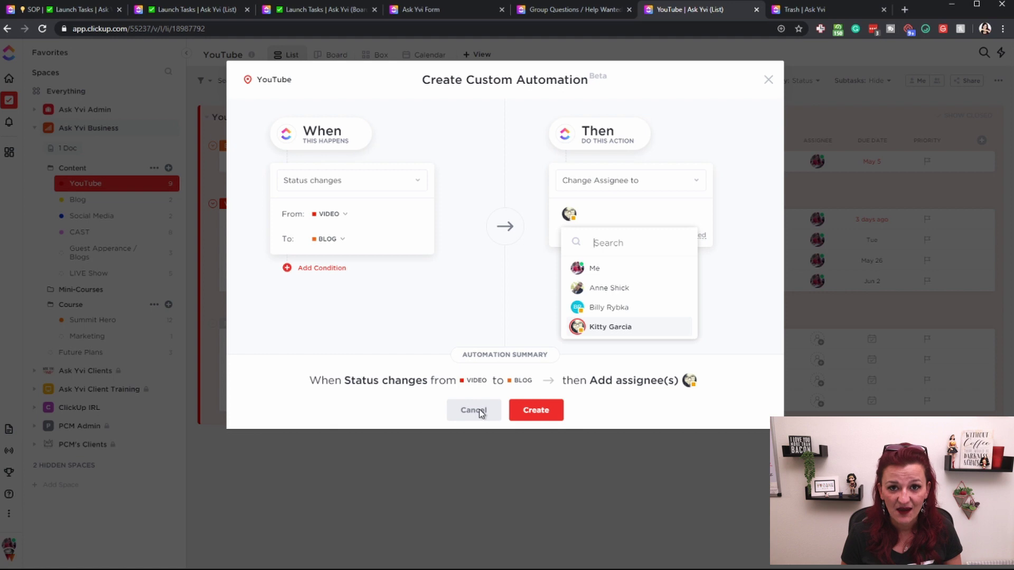
pyautogui.hotkey('ctrl', 'Tab')
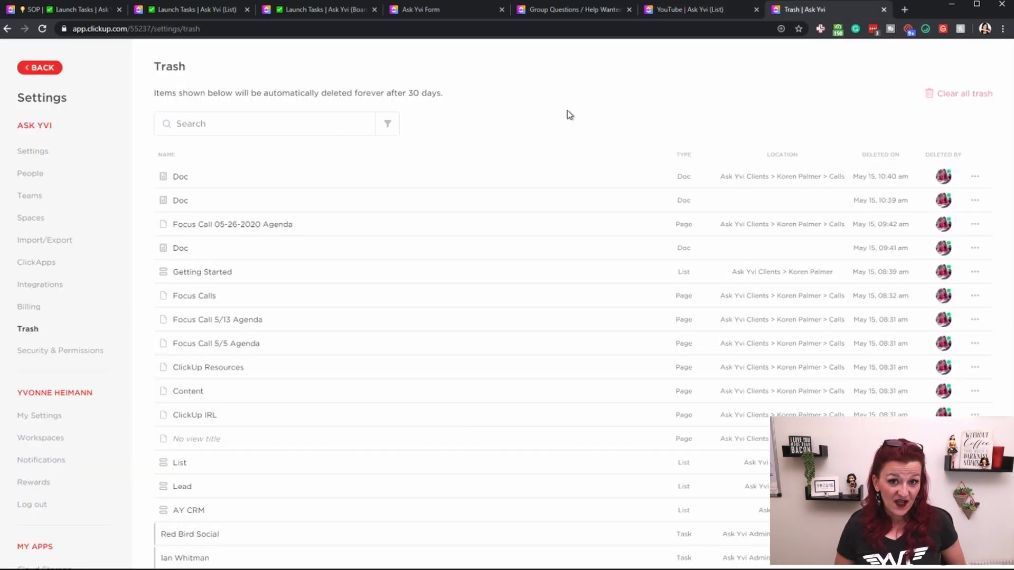